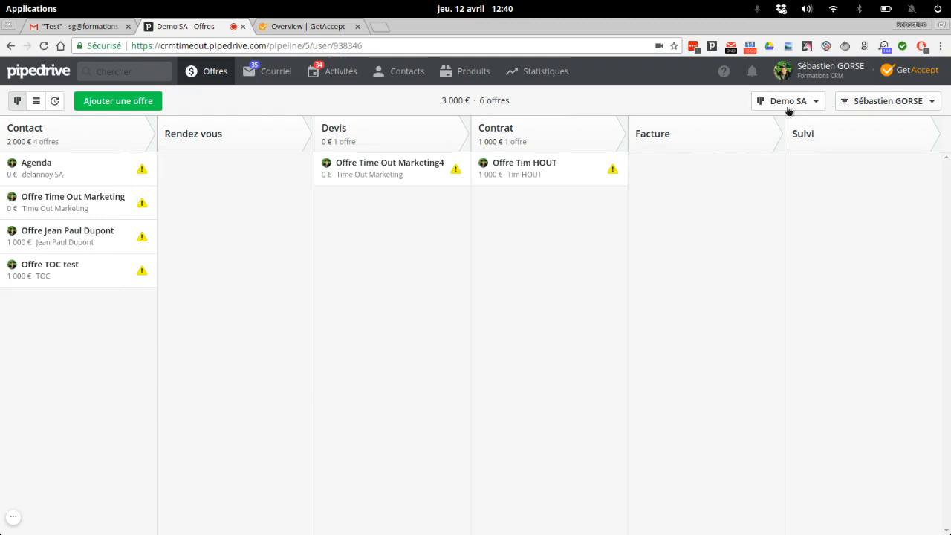
Switch to the 'Overview | GetAccept' browser tab to show the GetAccept dashboard
click(291, 28)
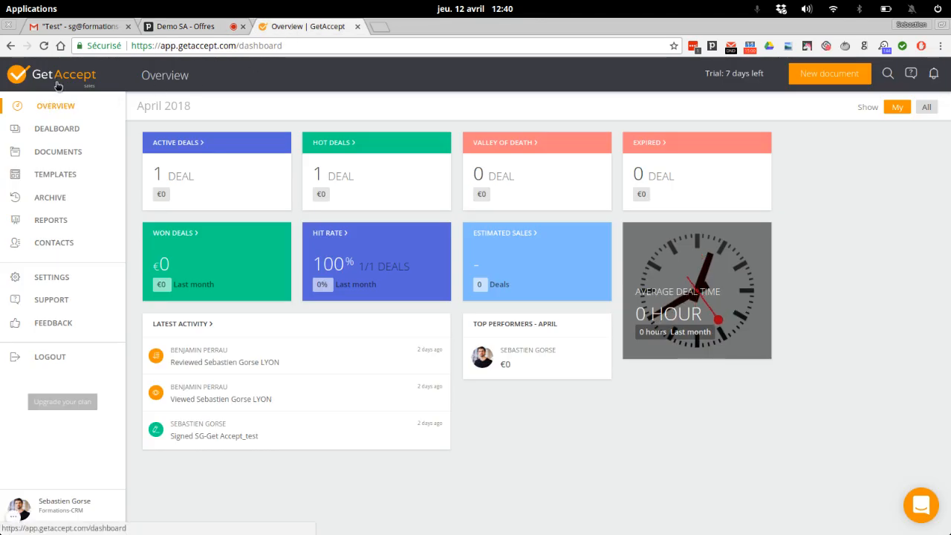
Review GetAccept's two templates, then return to the Demo SA Pipedrive pipeline
click(59, 176)
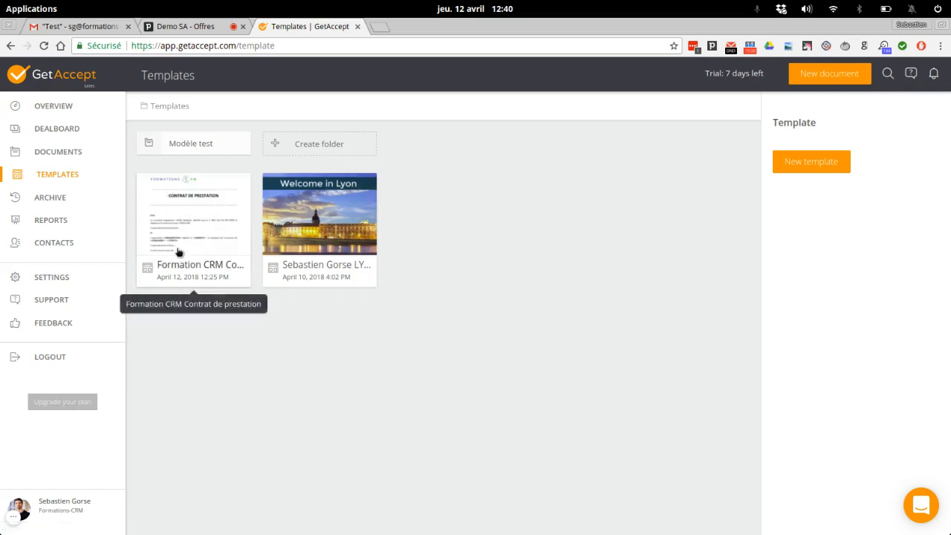
click(176, 28)
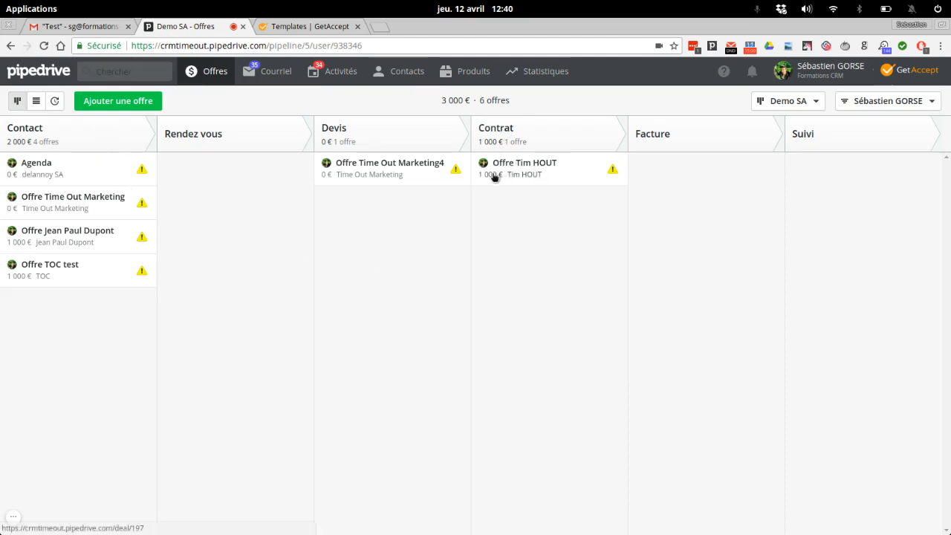
mouse_move(516, 176)
mouse_down()
mouse_move(522, 164)
mouse_move(518, 176)
mouse_up()
click(518, 177)
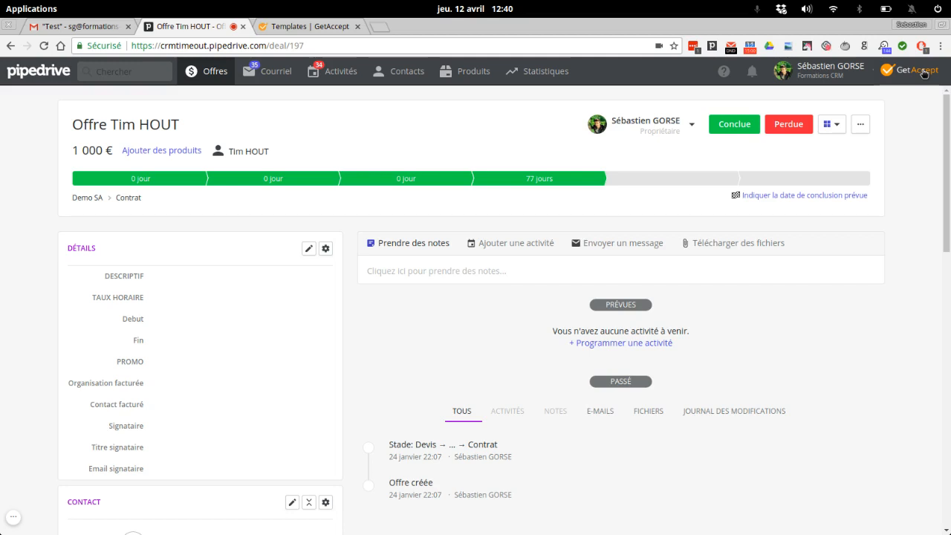
click(924, 74)
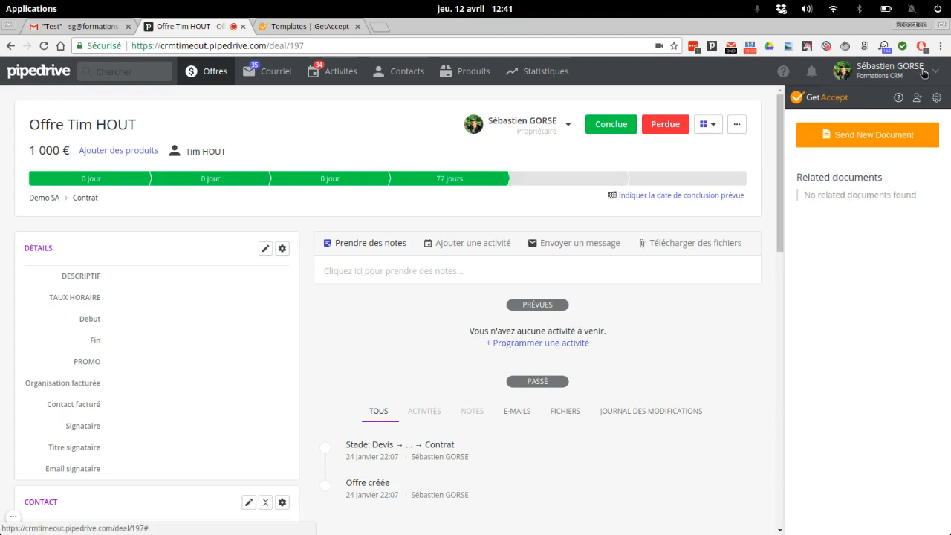
click(864, 139)
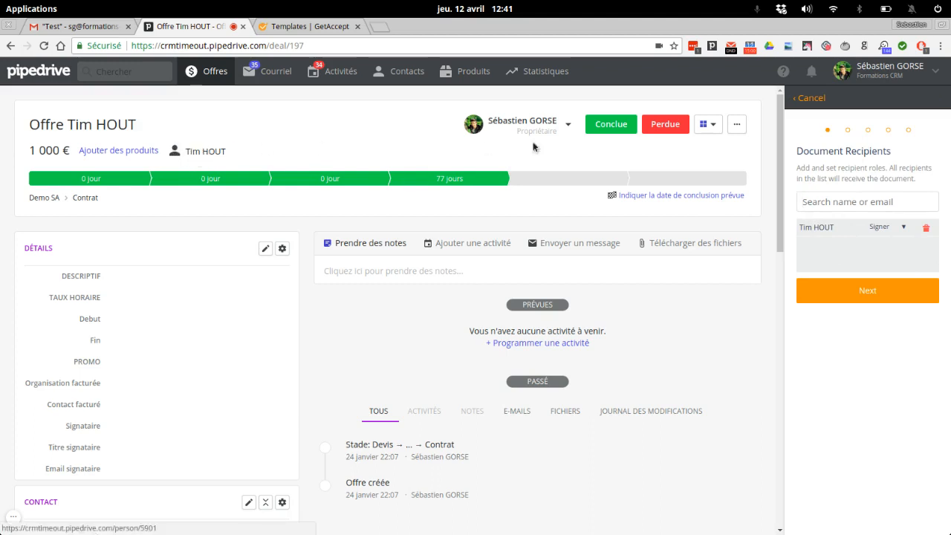
click(868, 298)
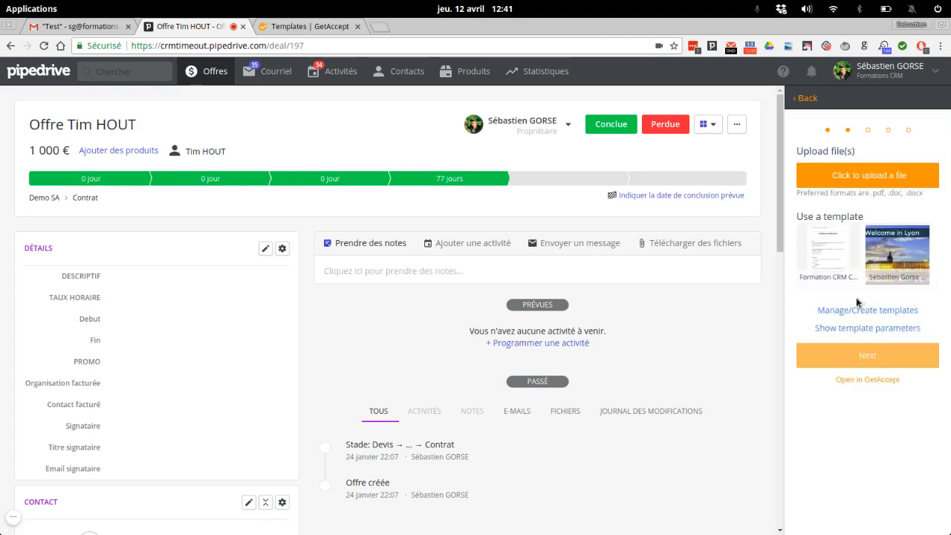
click(825, 249)
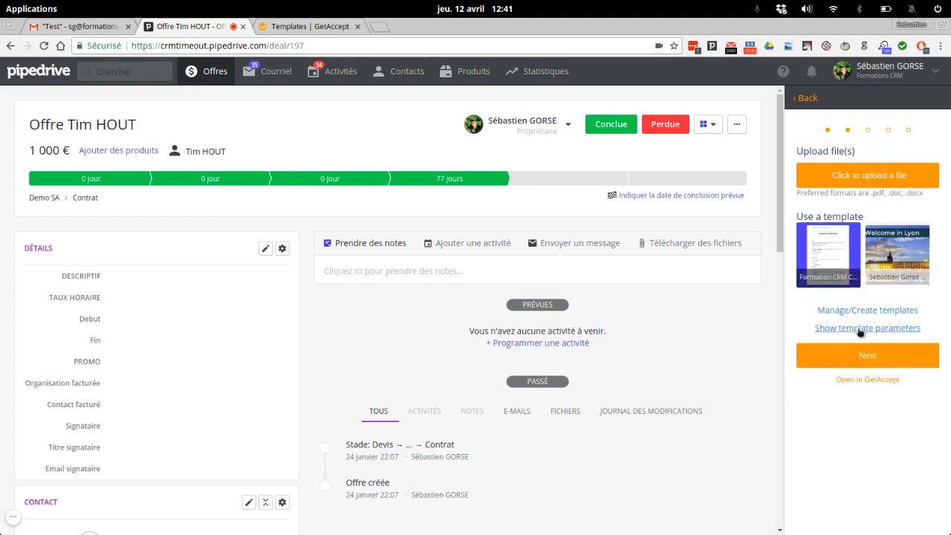
click(858, 359)
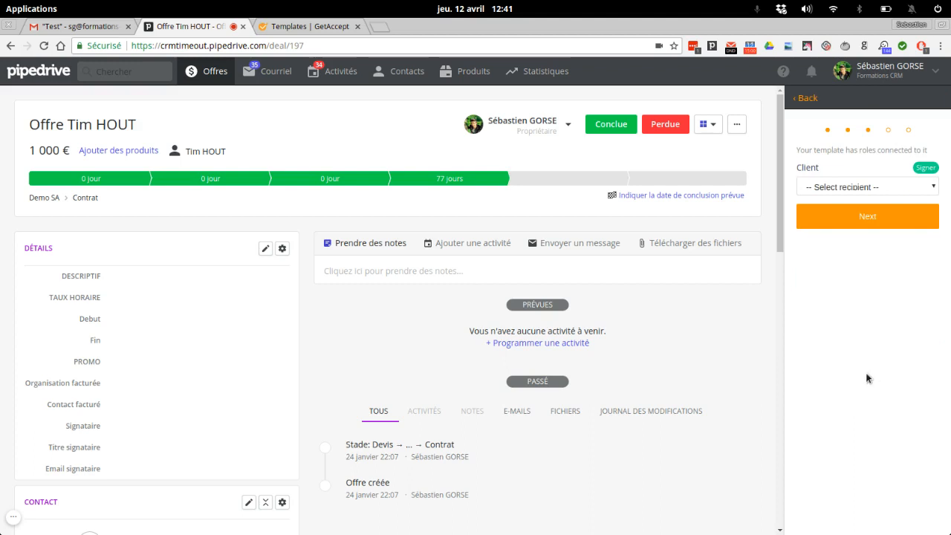
click(846, 190)
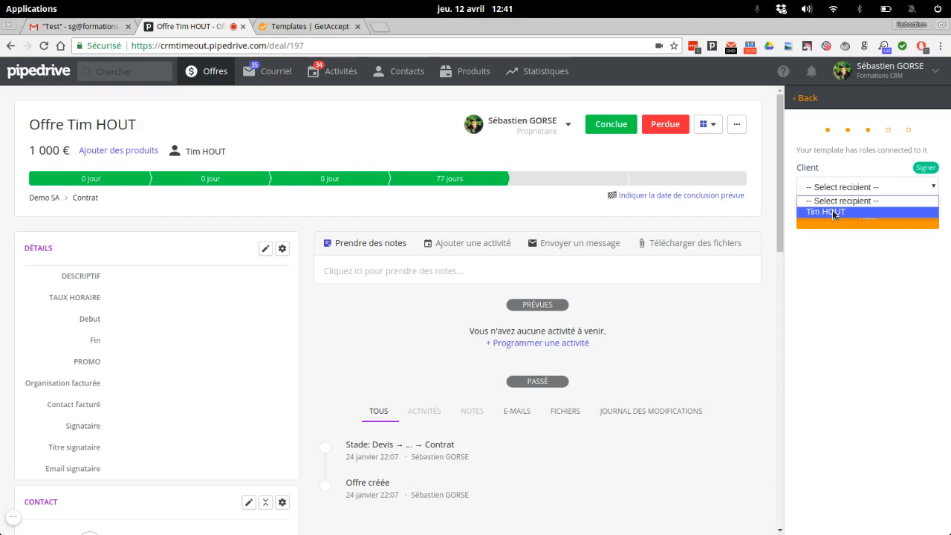
click(834, 213)
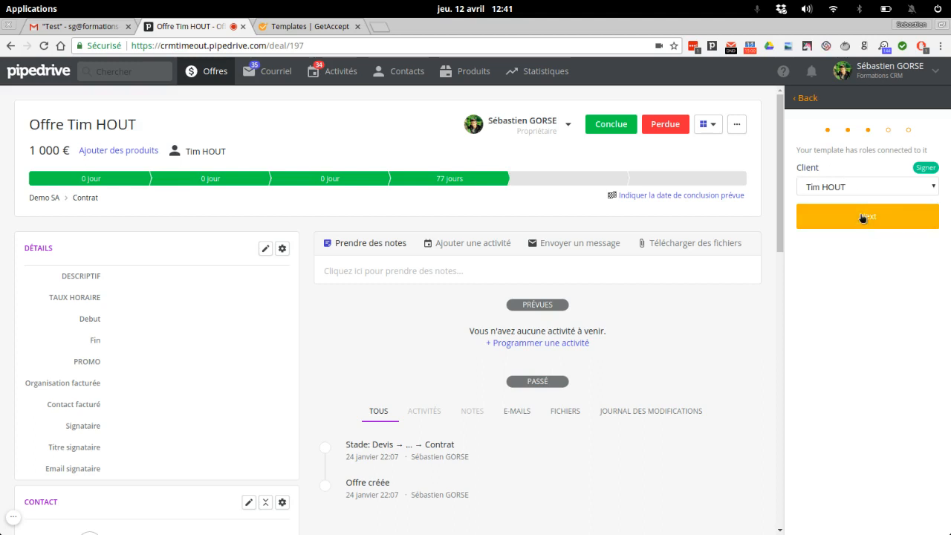
click(862, 217)
click(863, 217)
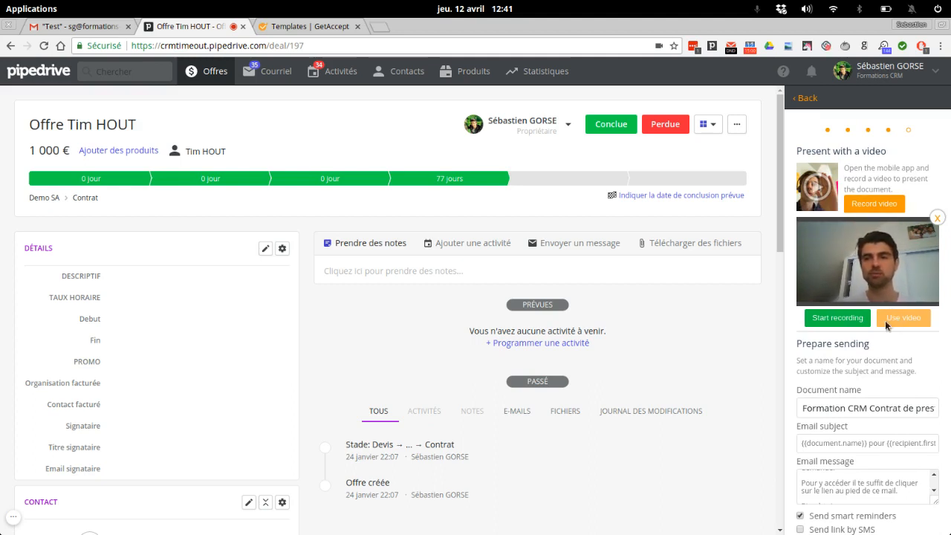
Record a webcam presentation video for the contract in the GetAccept panel
click(827, 321)
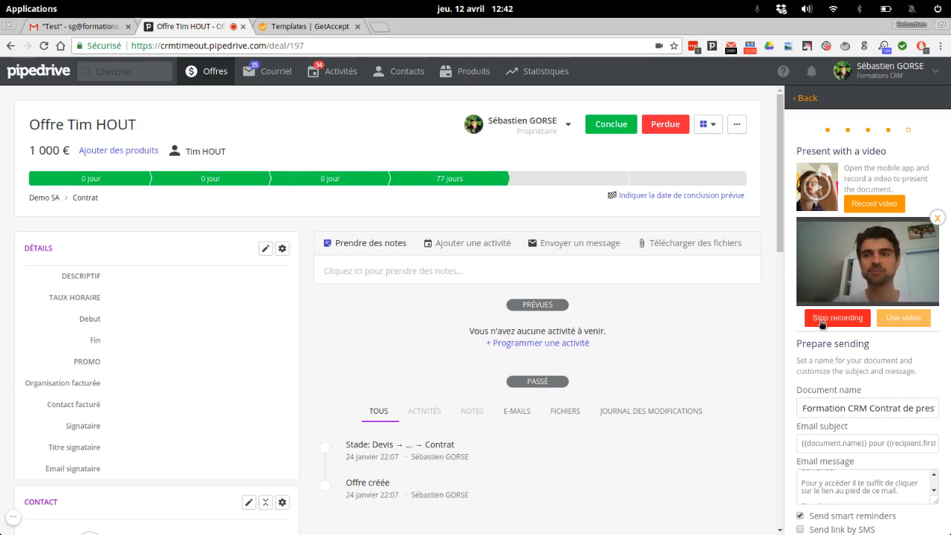
click(823, 321)
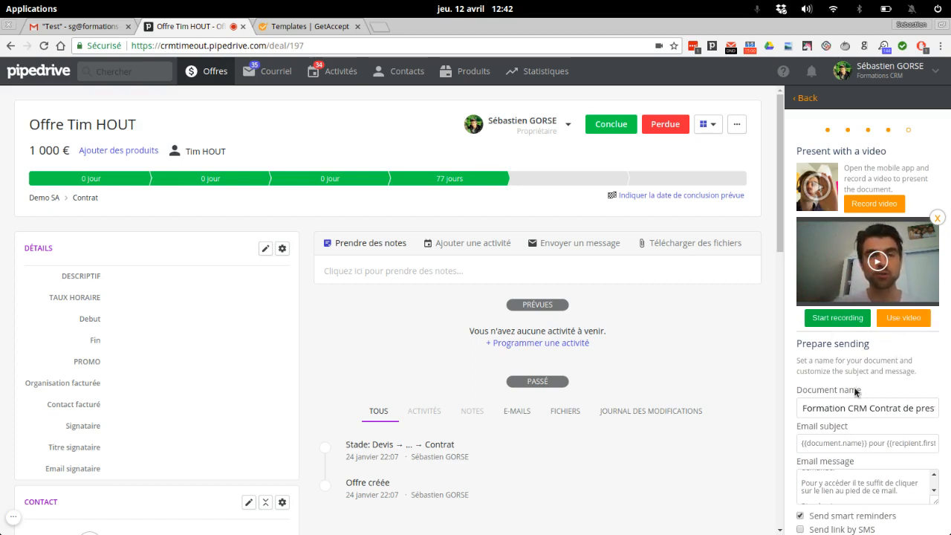
click(926, 412)
text(ation)
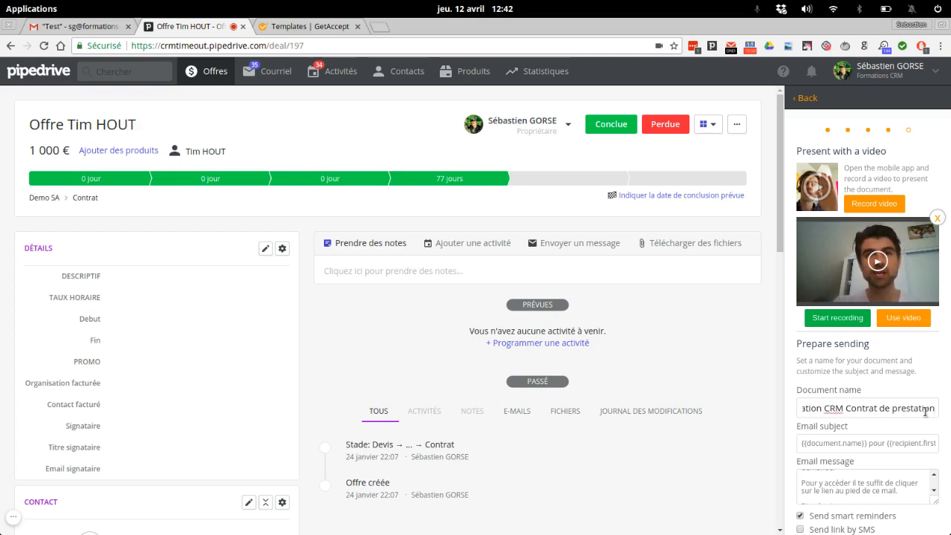
text(-)
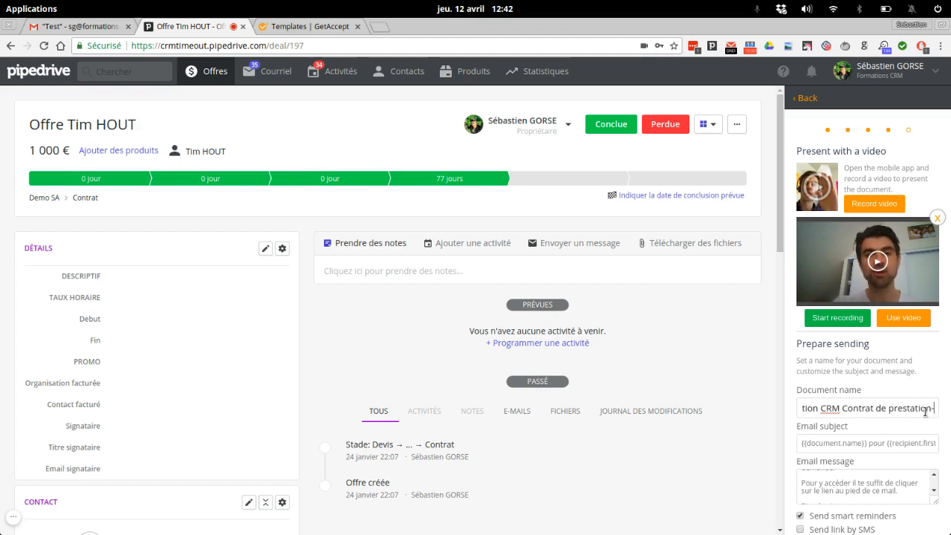
key(BackSpace)
text(TI)
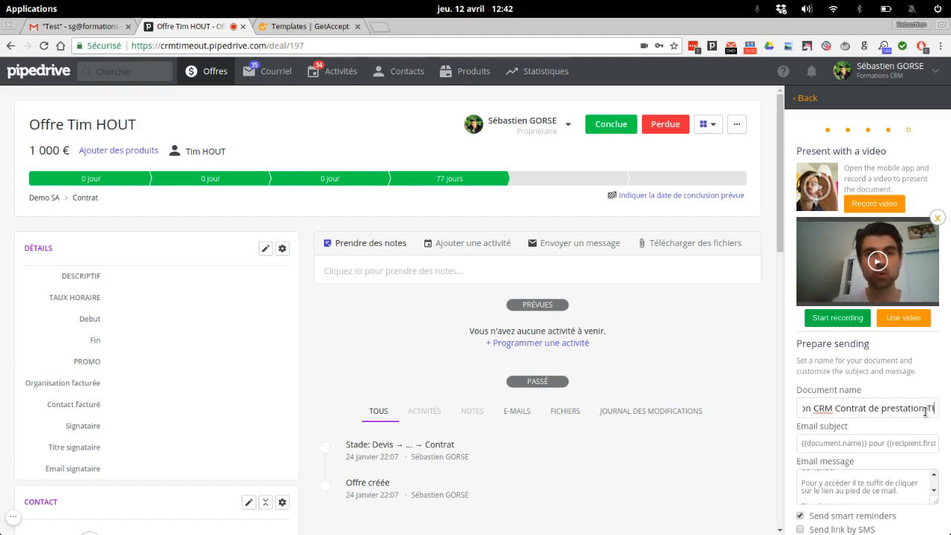
text(M)
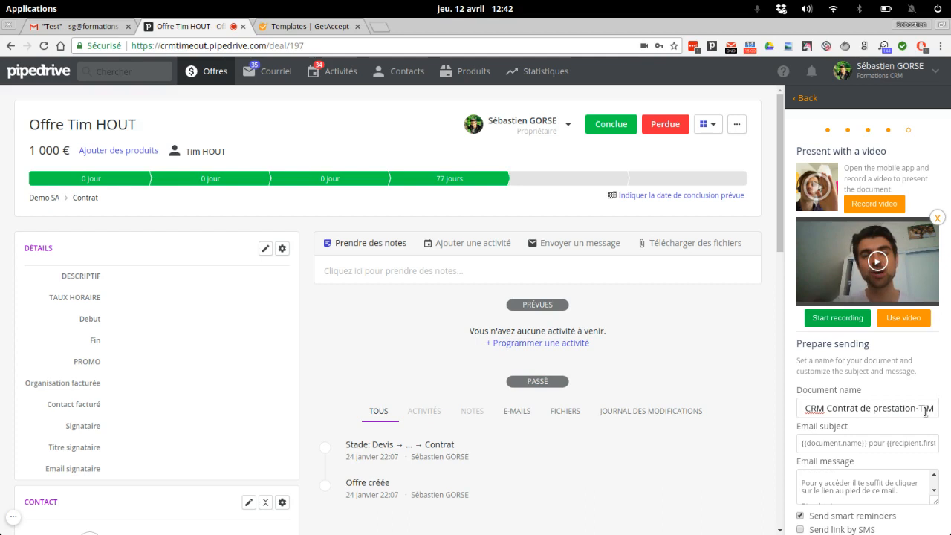
text( H)
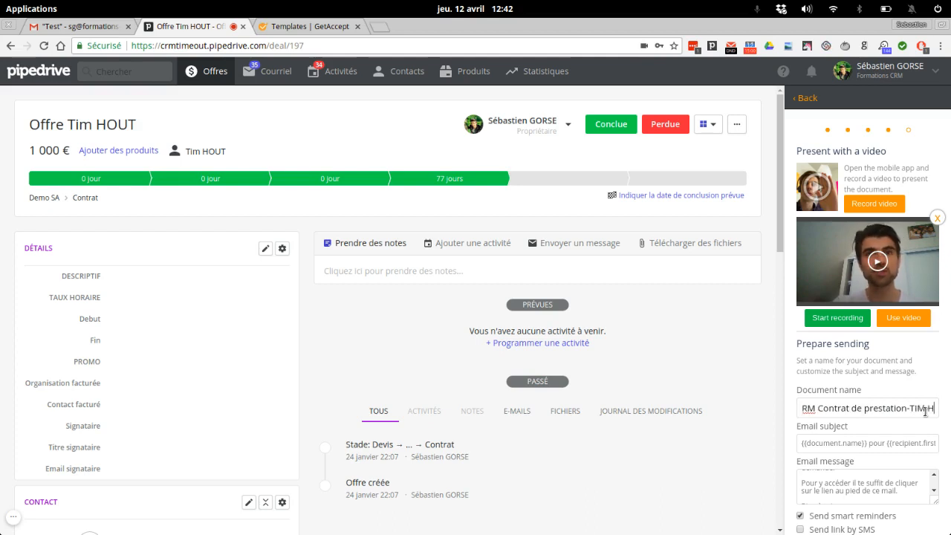
text(OUT)
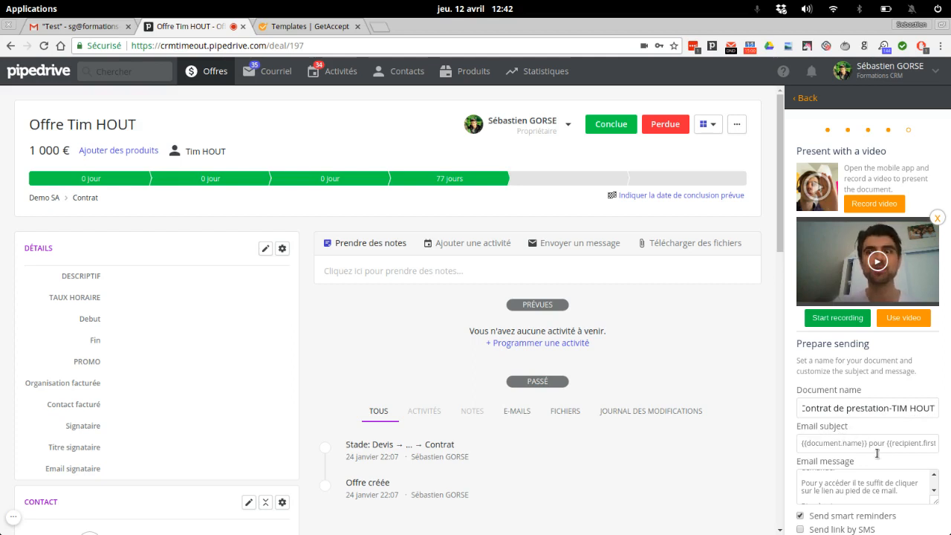
scroll(824, 491, down, 2)
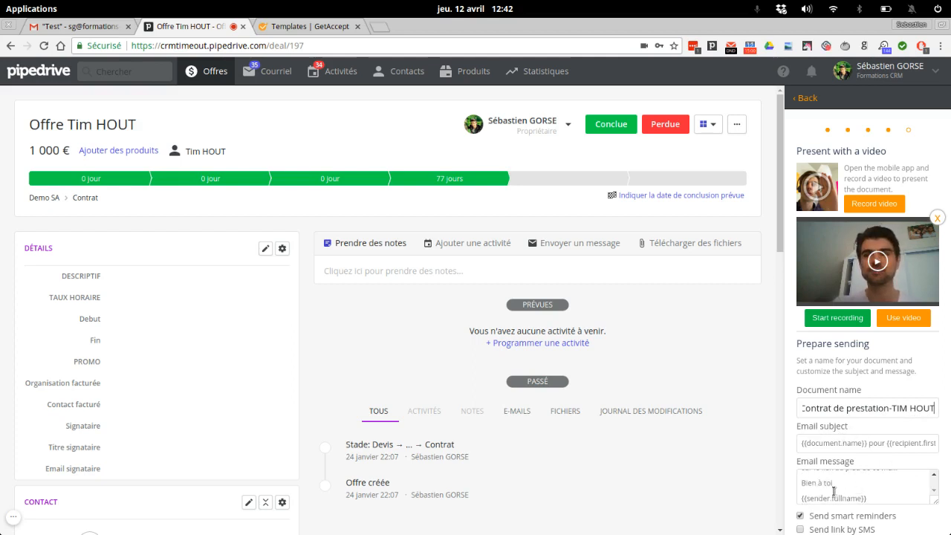
click(801, 530)
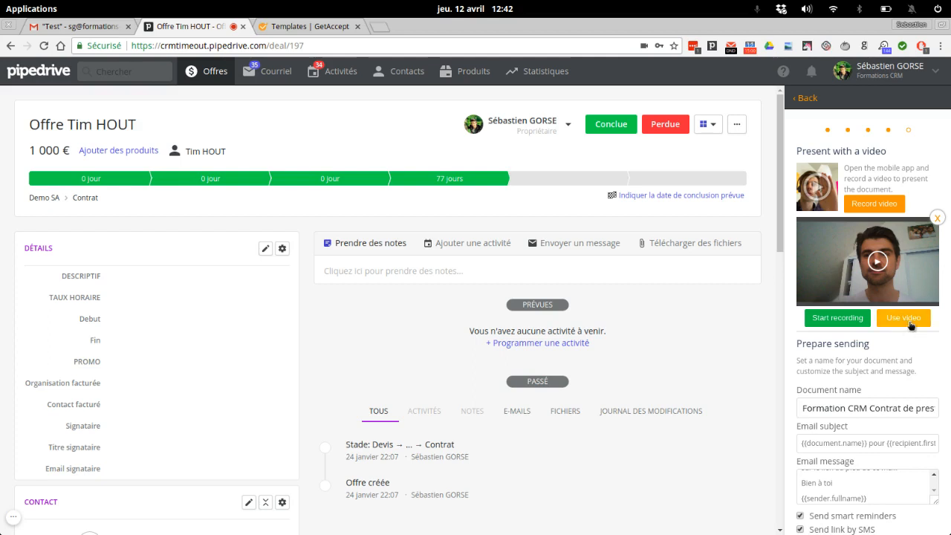
click(910, 320)
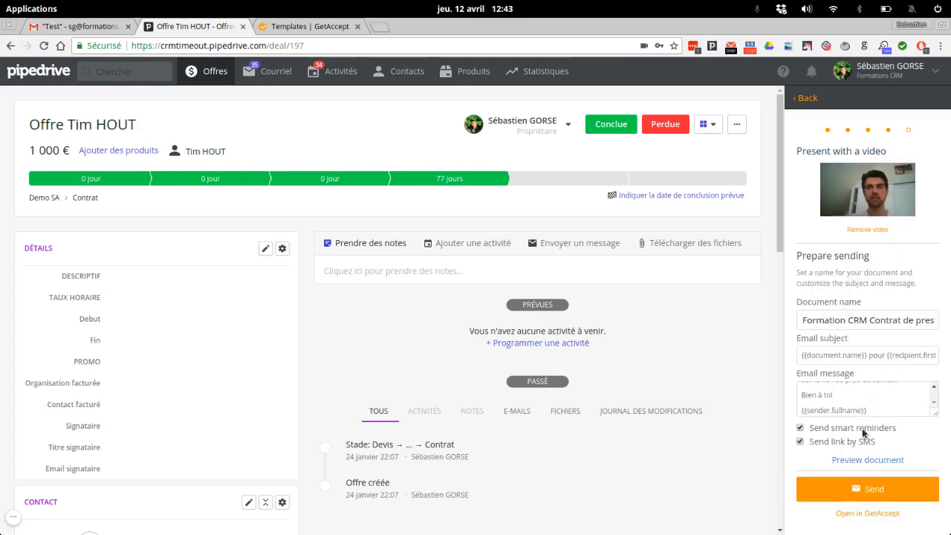
click(866, 490)
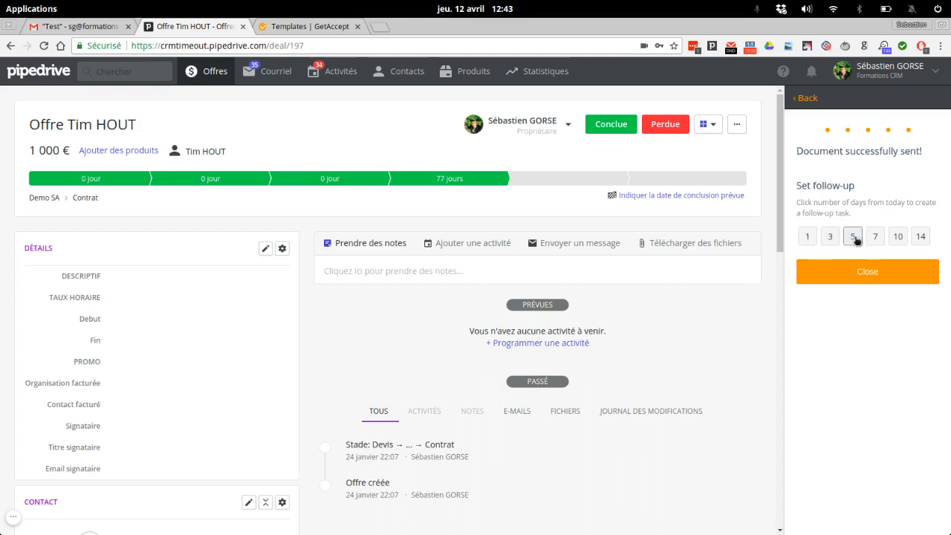
Add a 5-day follow-up task dated 17/04/2018 to the deal and open it for editing
click(854, 236)
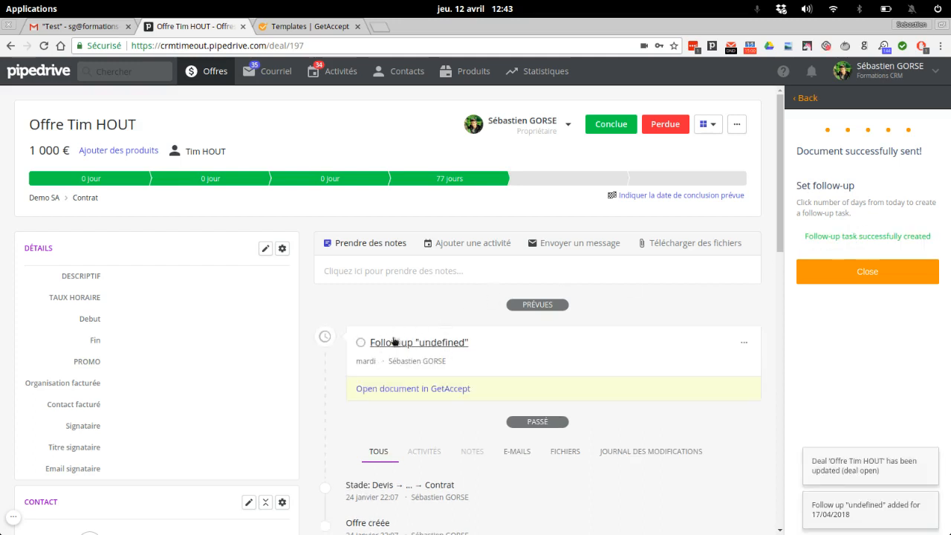
click(744, 343)
click(669, 372)
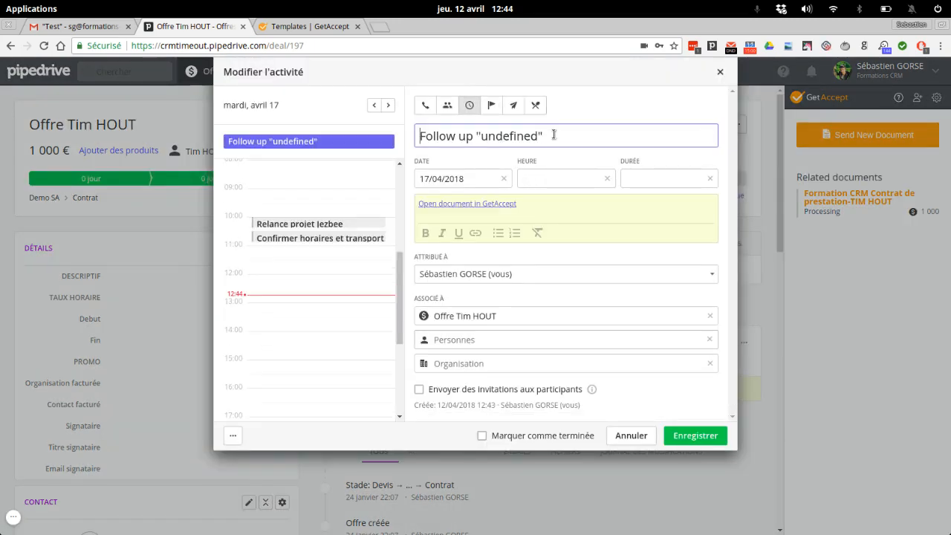
Name the follow-up activity 'Suivi contrat', save it, and switch to the Gmail inbox
text(Suivie)
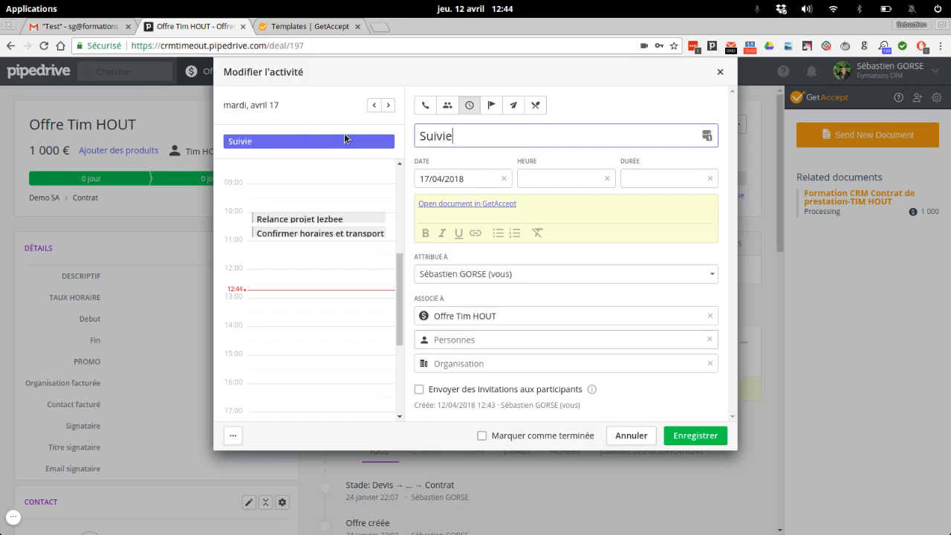
key(BackSpace)
text(contrat)
mouse_move(0, 534)
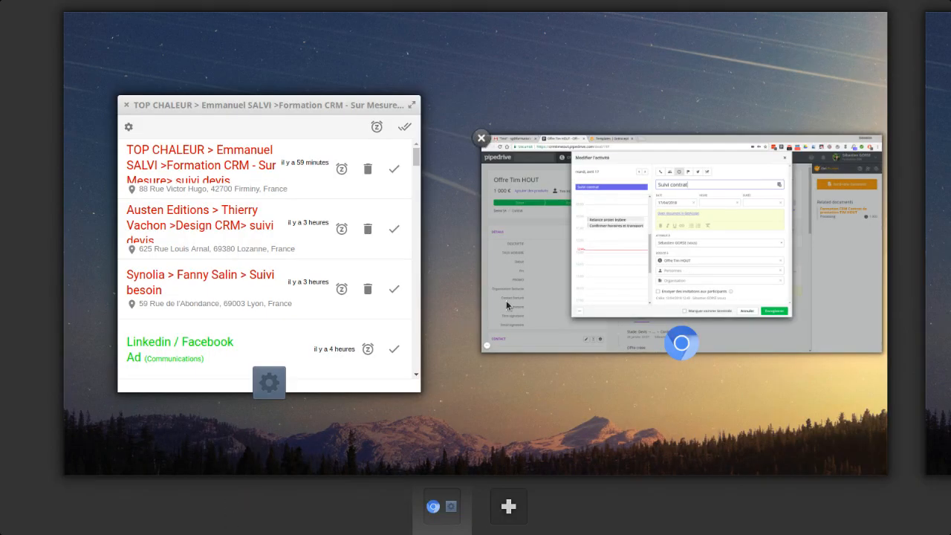
click(520, 238)
click(697, 437)
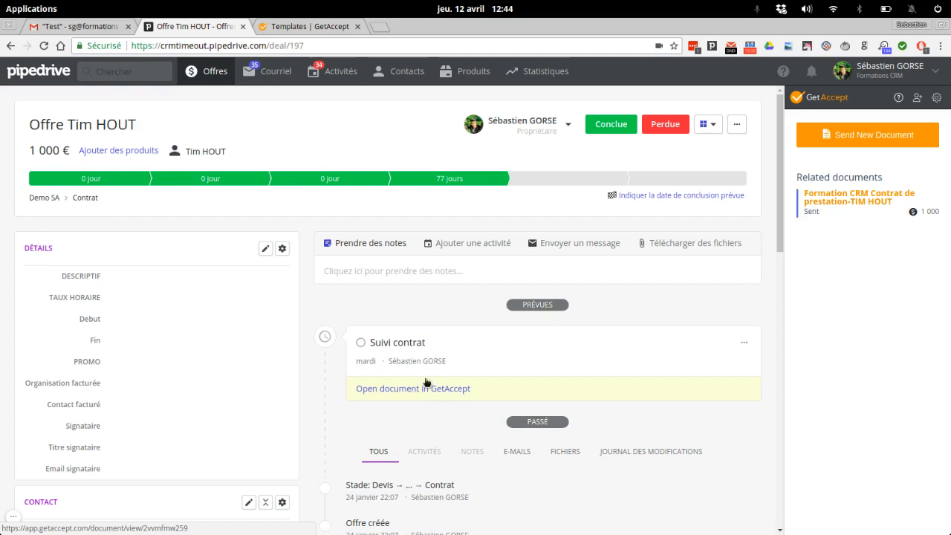
click(71, 27)
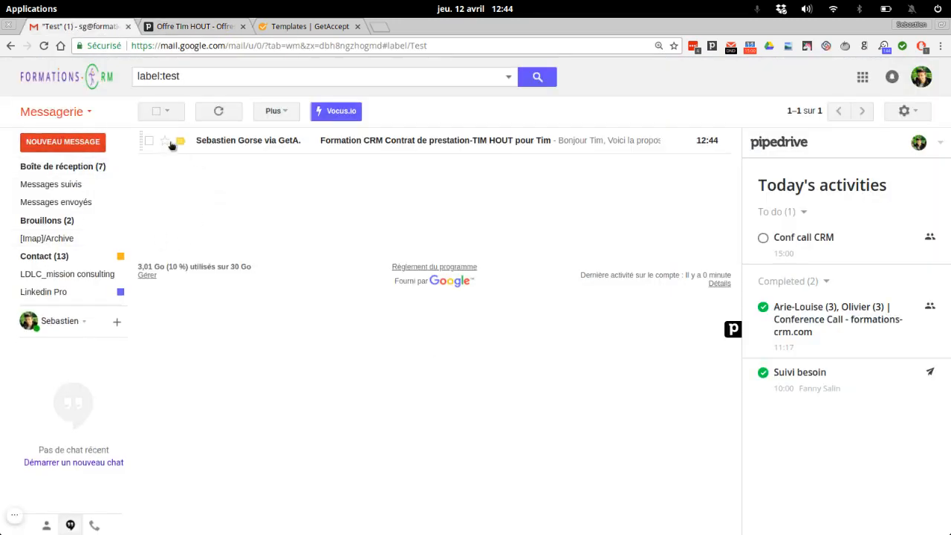
Open the client's GetAccept contract email in the Test label and launch its contract document
mouse_move(230, 143)
click(452, 144)
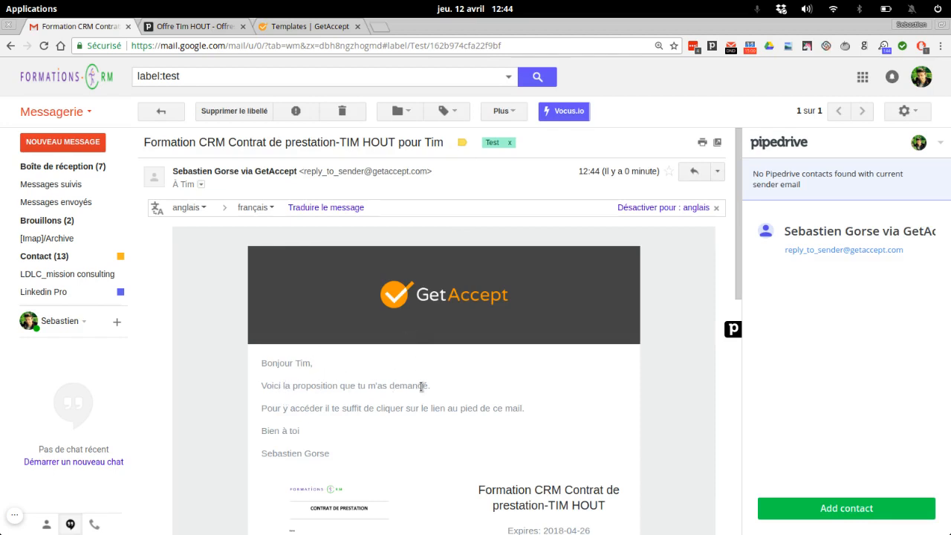
scroll(420, 386, down, 2)
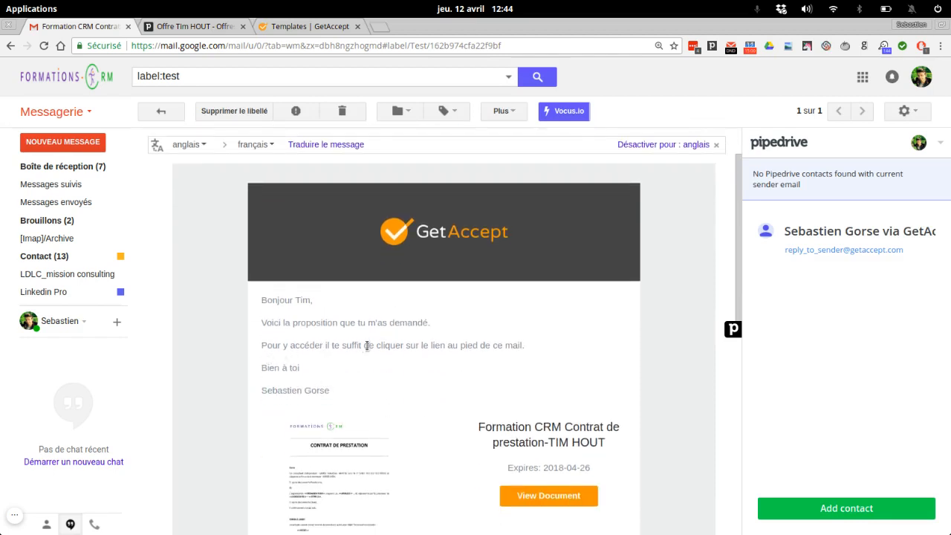
scroll(329, 361, down, 3)
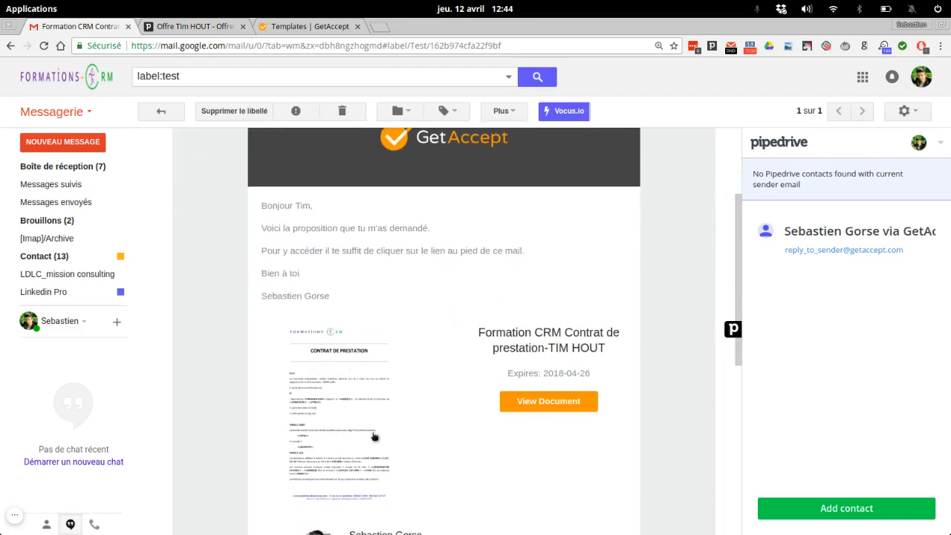
scroll(384, 437, down, 2)
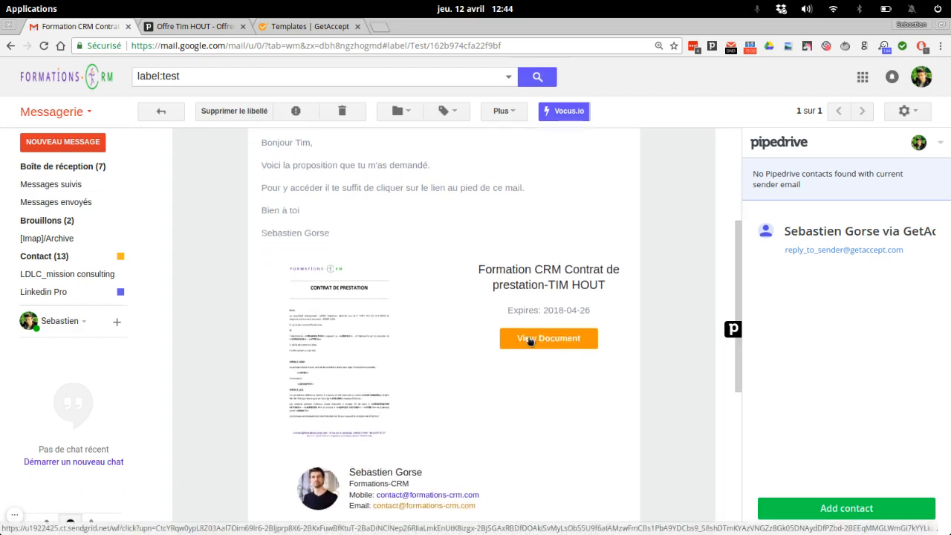
click(529, 339)
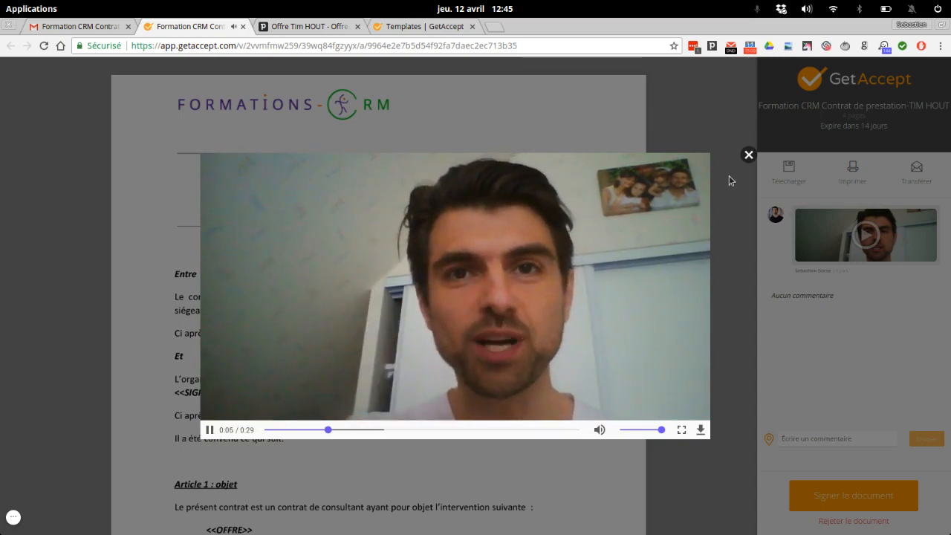
Close the welcome video and read the prestation contract down to page 4's signature section
click(748, 155)
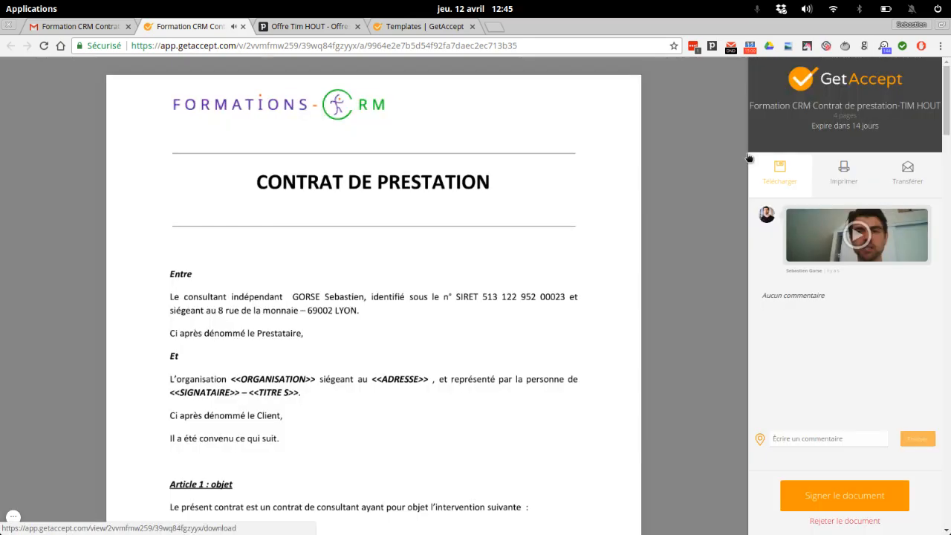
scroll(364, 228, down, 1)
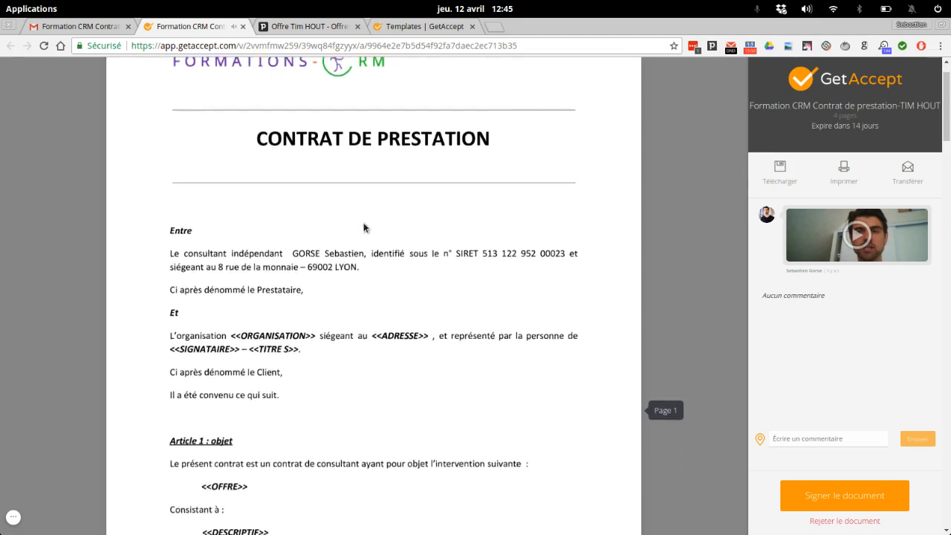
scroll(365, 228, down, 3)
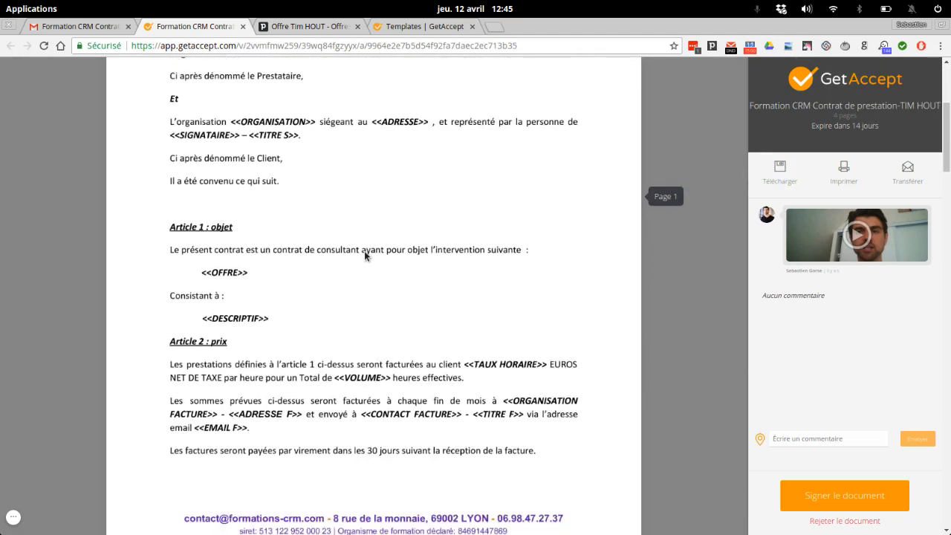
scroll(364, 255, down, 5)
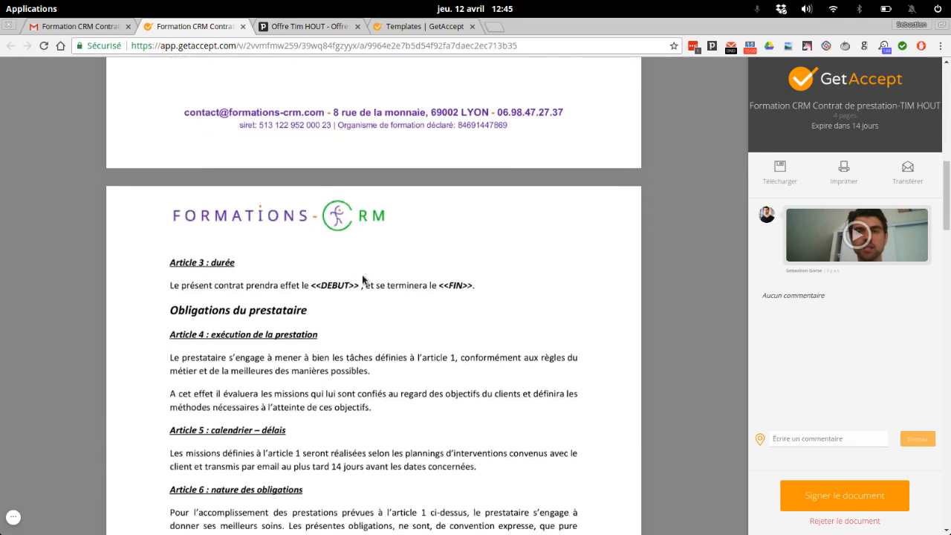
scroll(364, 279, down, 8)
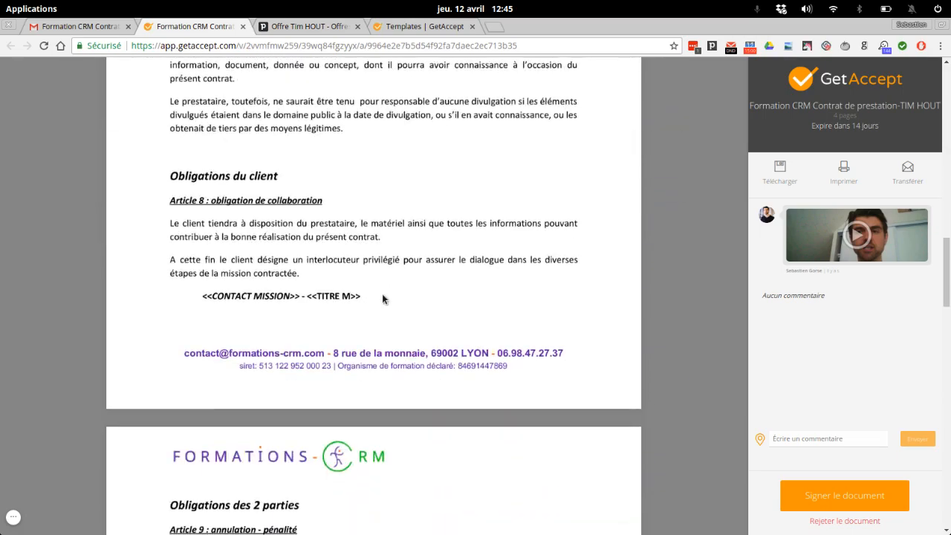
scroll(382, 299, down, 8)
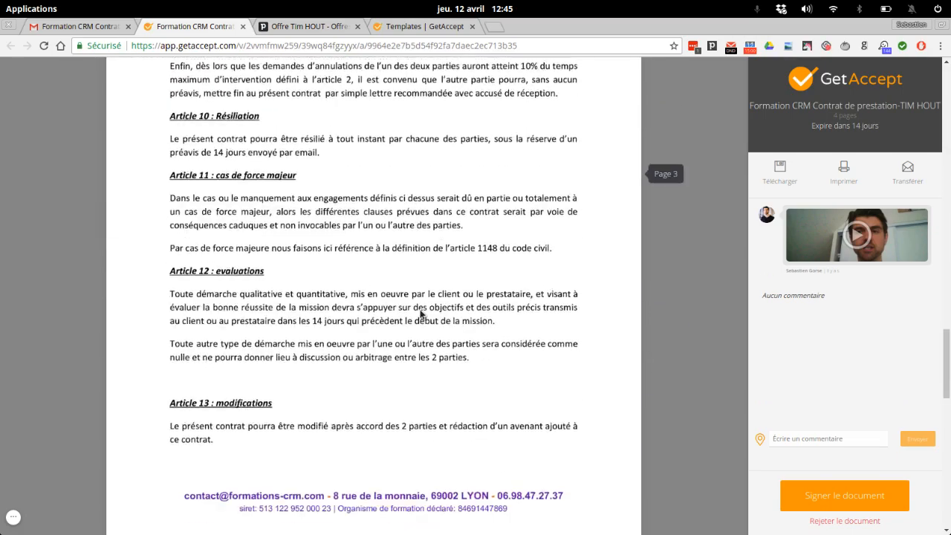
scroll(421, 314, down, 7)
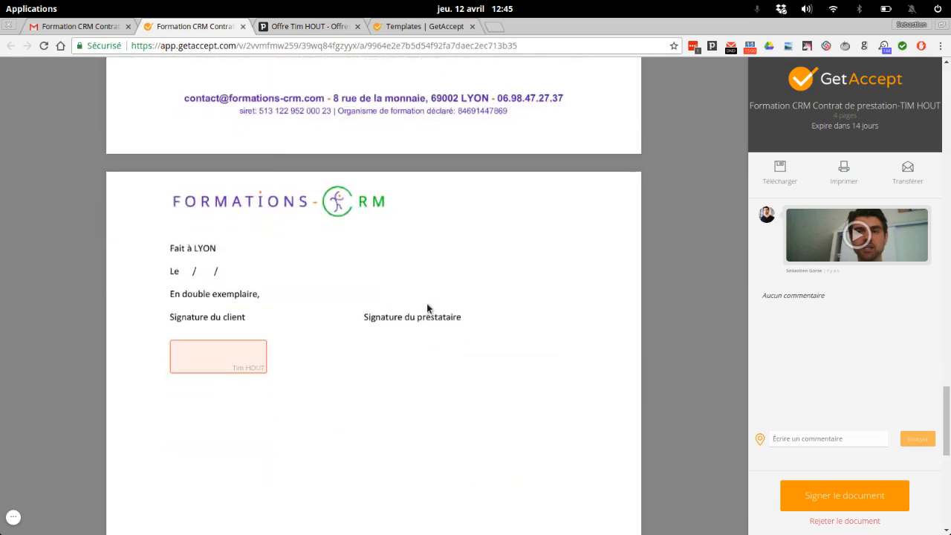
Post the comment "C'est super ! Merci" on the contract
click(787, 437)
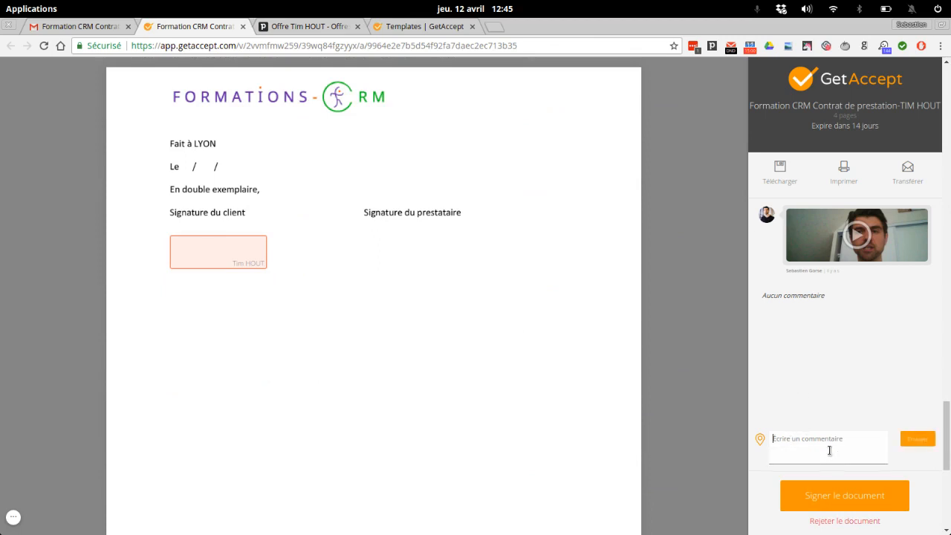
text(C'est super ! Merci)
click(916, 439)
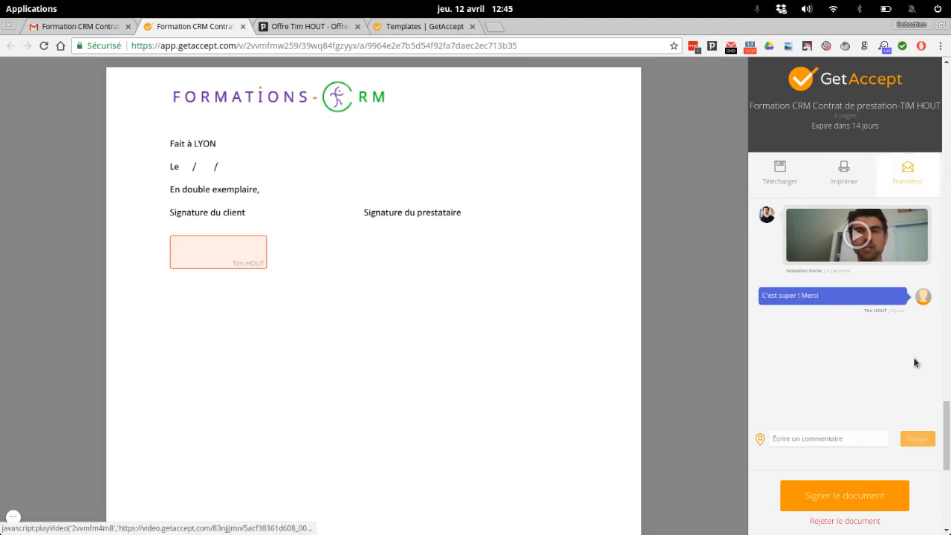
Sign the contract with a hand-drawn signature, confirm signing, and close the success message
click(839, 496)
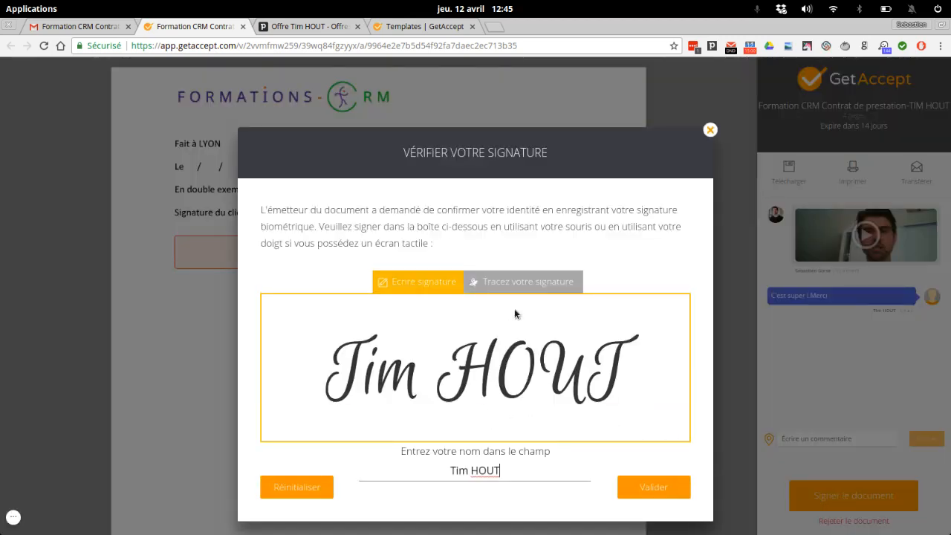
click(515, 281)
mouse_move(325, 383)
mouse_down()
mouse_move(375, 368)
mouse_move(383, 405)
mouse_up()
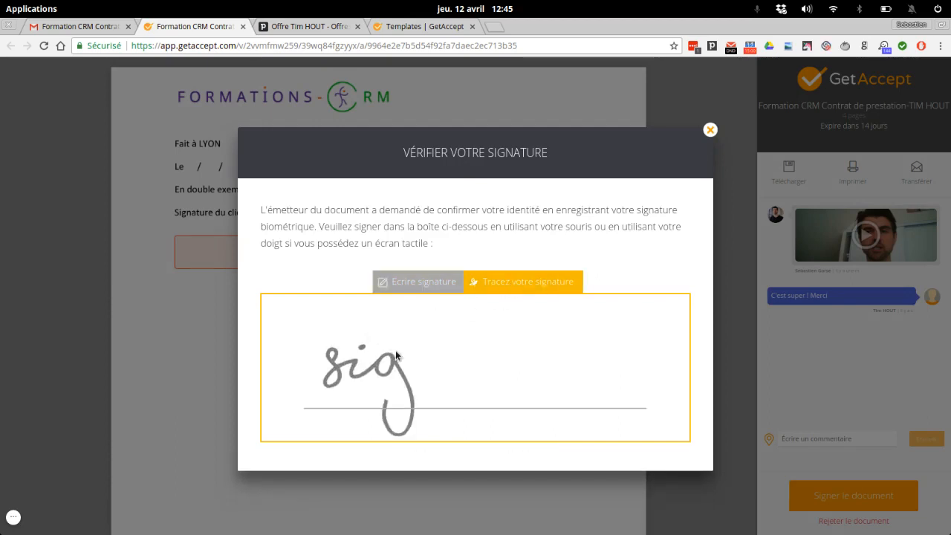
drag(357, 310, 383, 377)
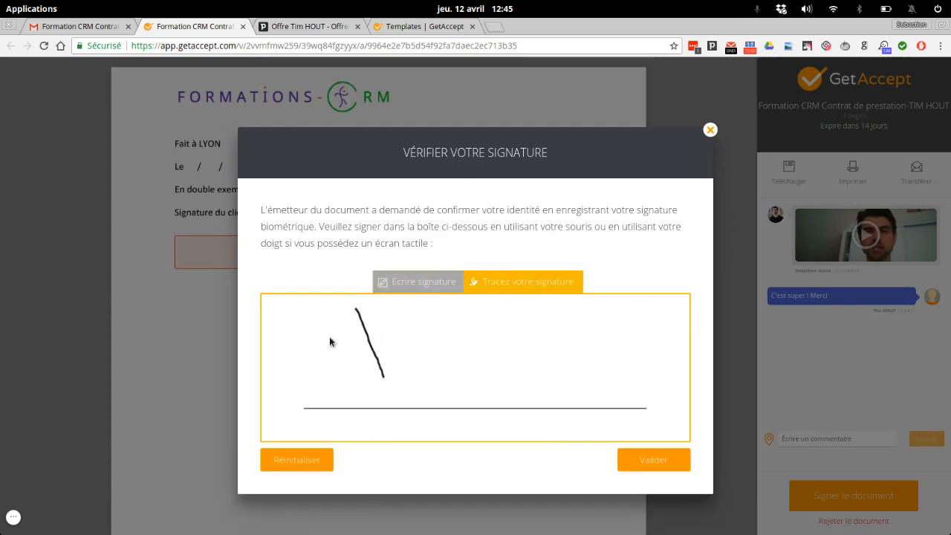
mouse_move(326, 340)
mouse_down()
mouse_move(456, 327)
mouse_move(407, 368)
mouse_move(432, 354)
mouse_move(492, 372)
mouse_move(637, 345)
mouse_up()
click(410, 339)
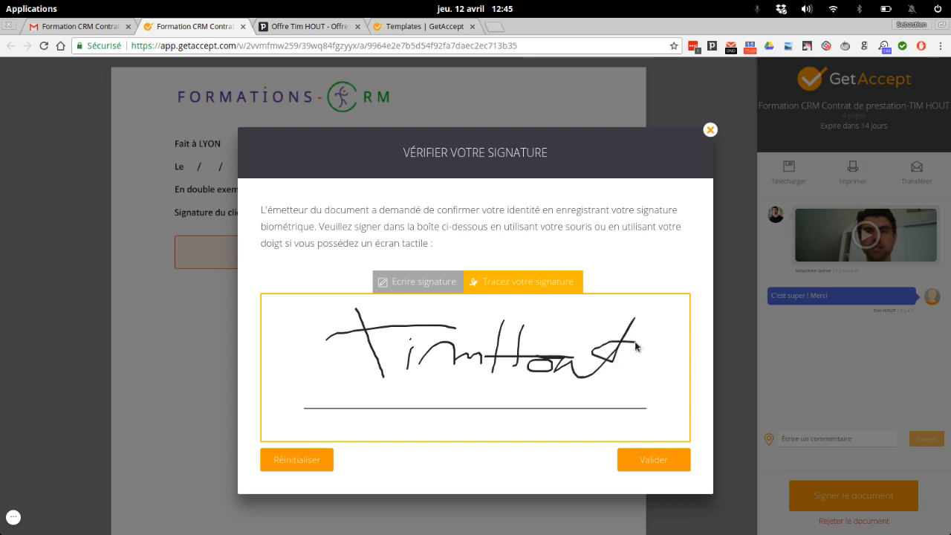
click(661, 458)
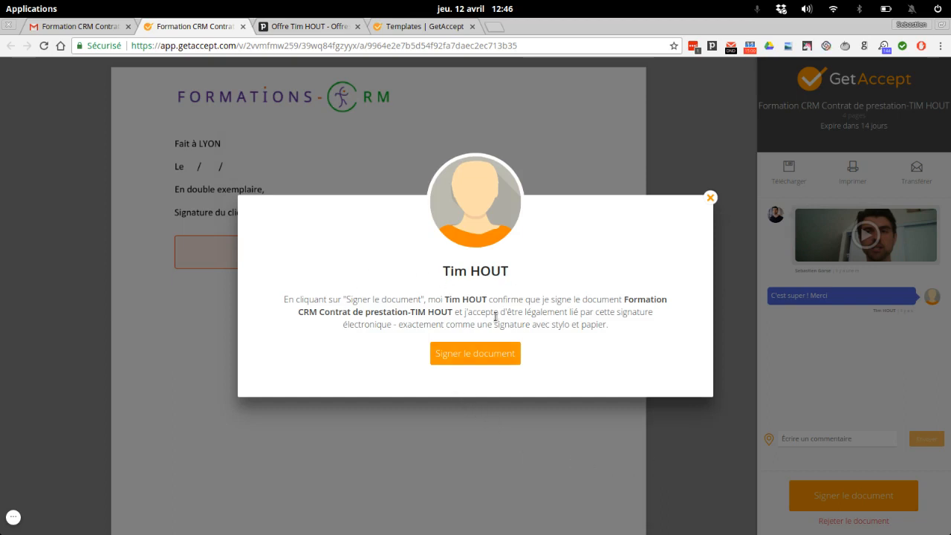
click(486, 360)
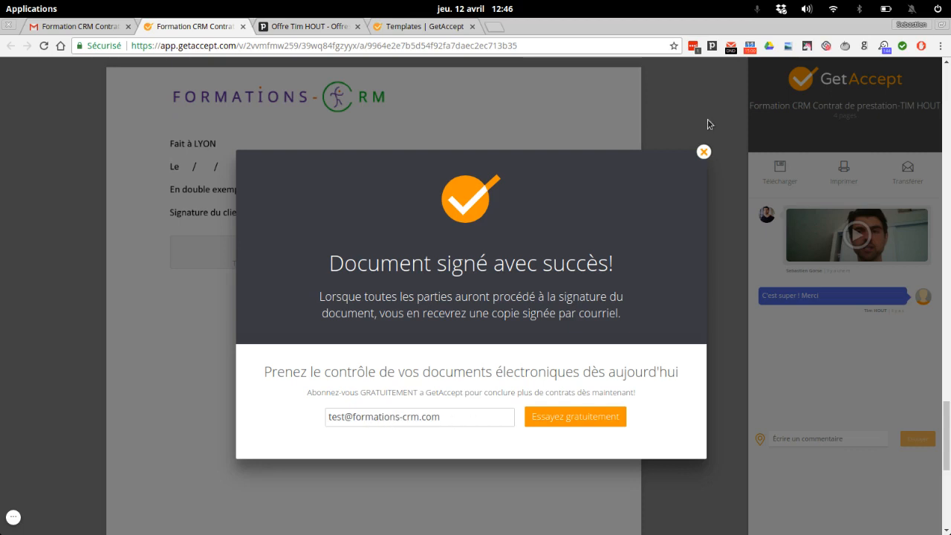
click(704, 152)
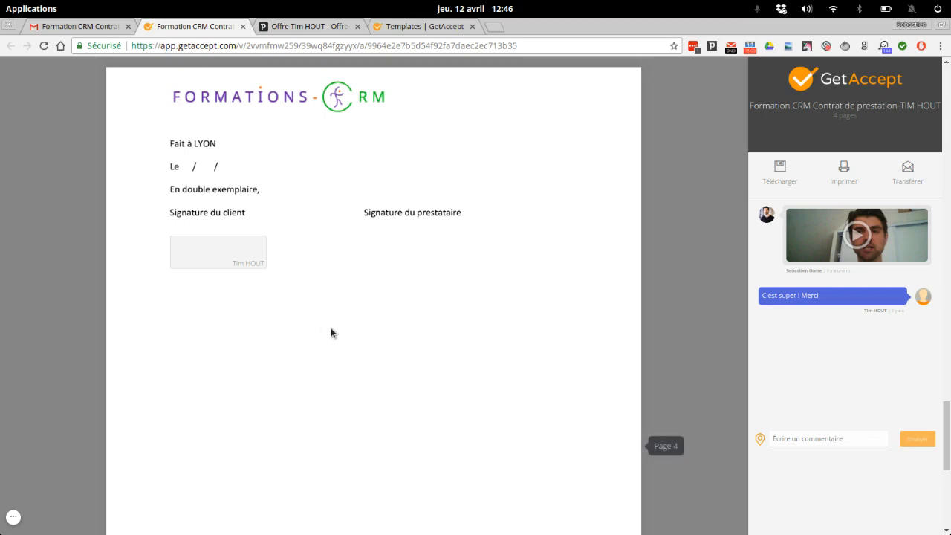
Return to the deal and check the Formation CRM prestation contract shows Signed in the GetAccept panel
click(276, 28)
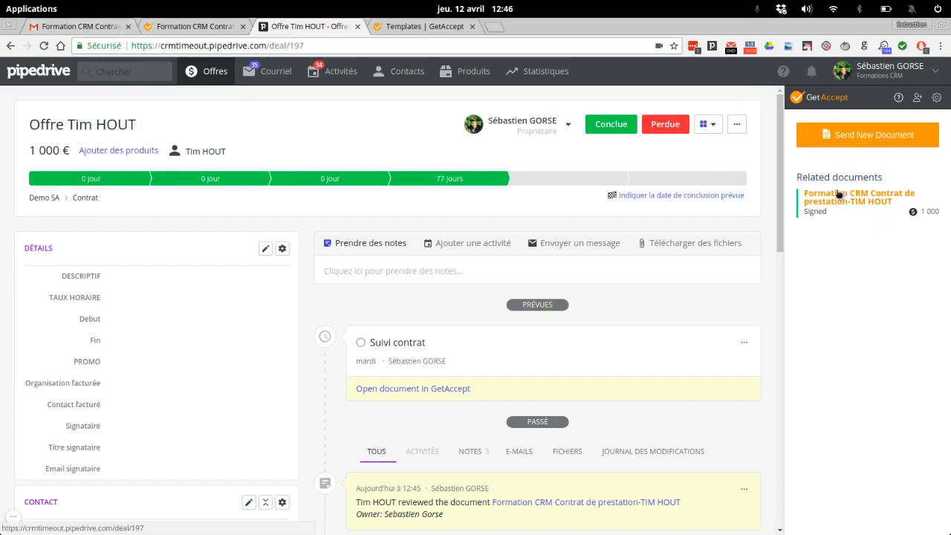
click(824, 102)
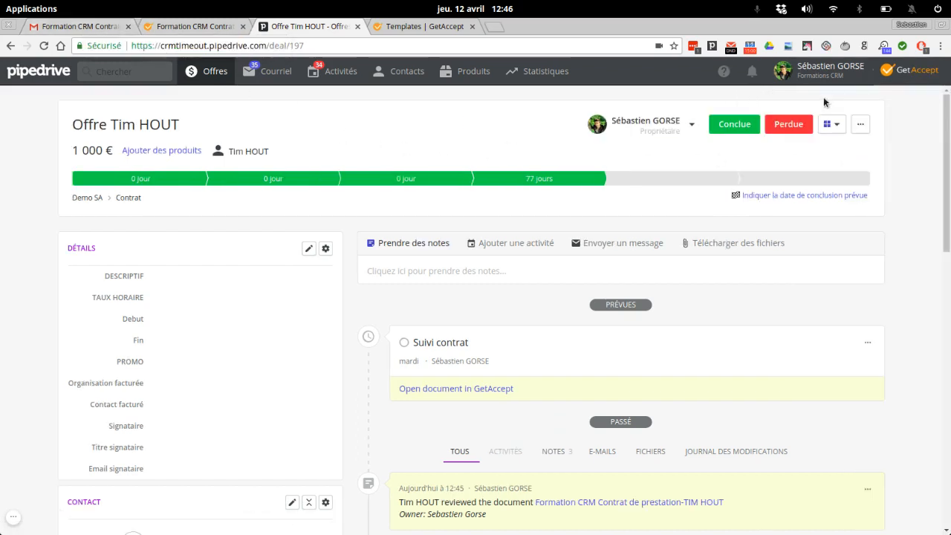
click(915, 70)
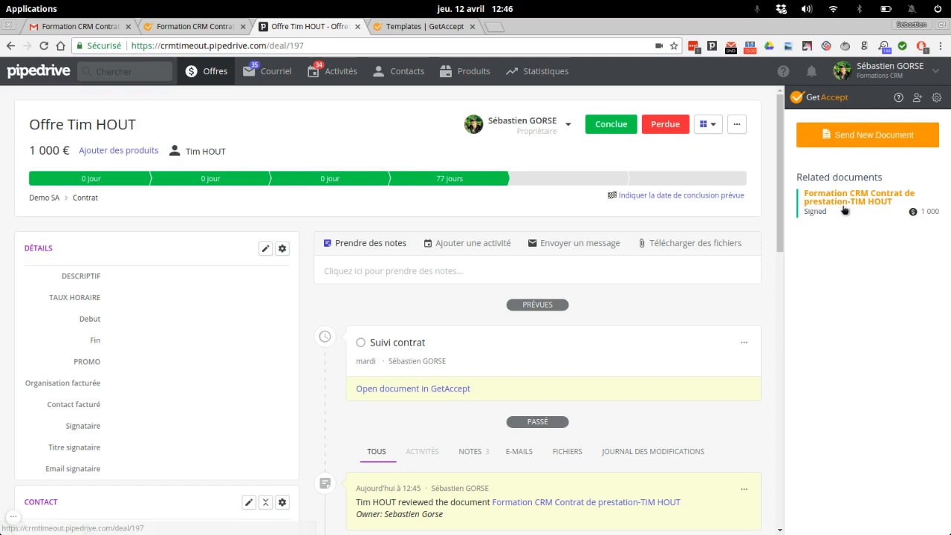
click(844, 101)
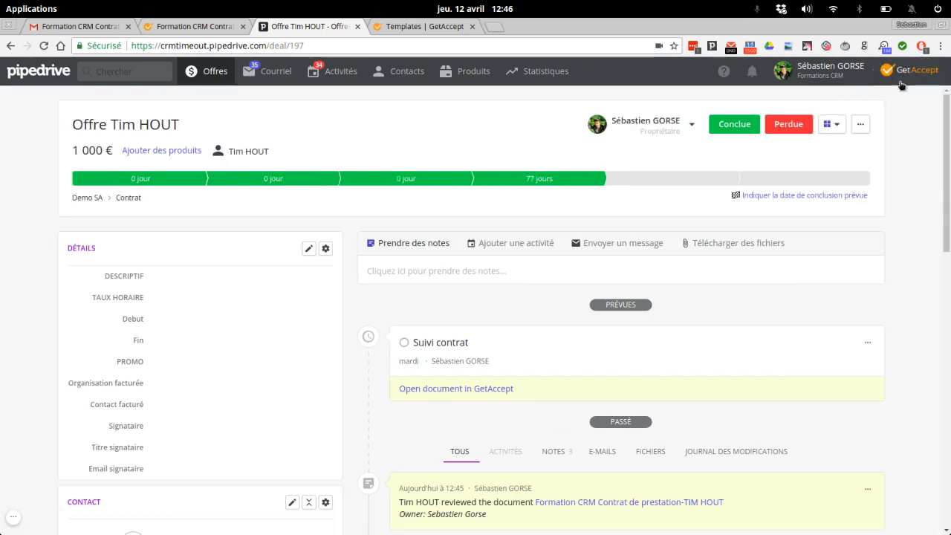